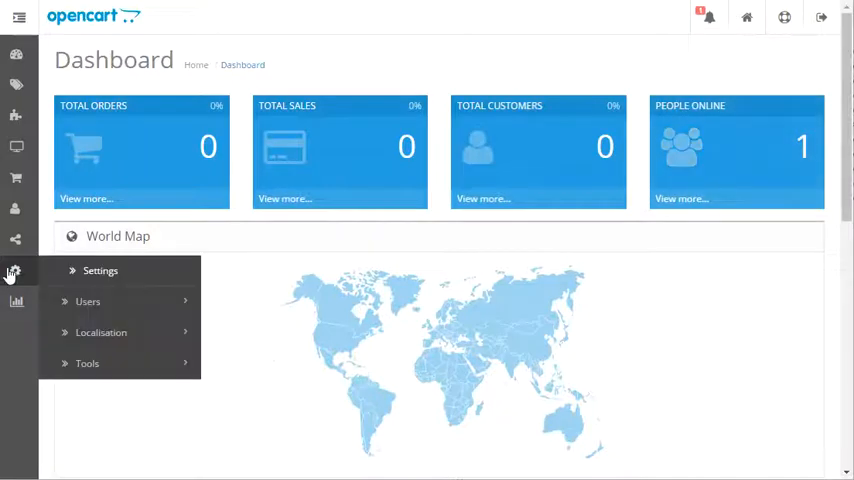
Edit the default store's settings and show its Option settings with the Account section
click(100, 270)
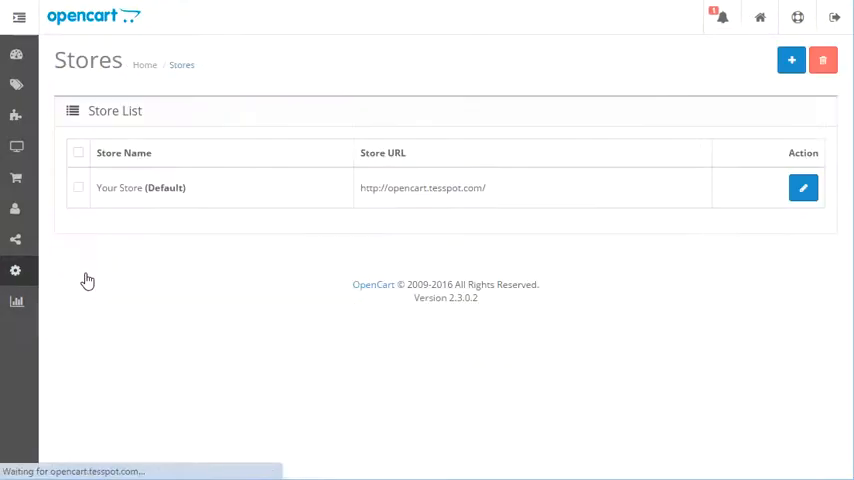
click(803, 188)
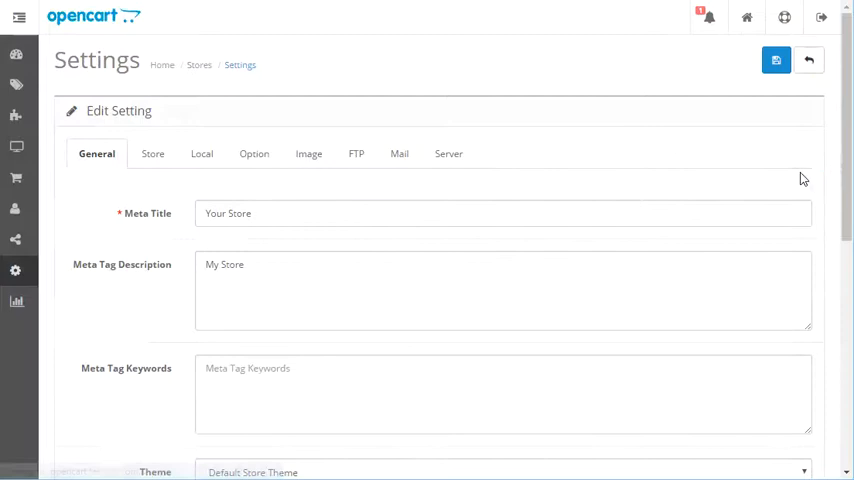
click(254, 153)
scroll(190, 280, down, 5)
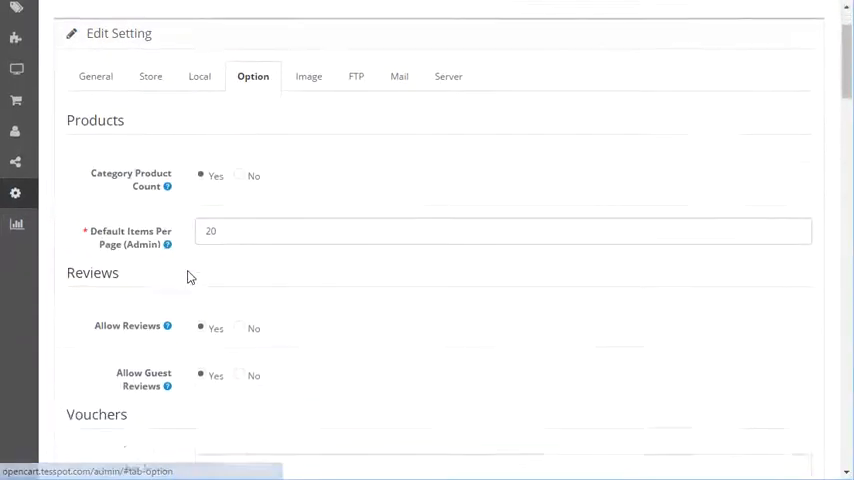
scroll(148, 301, down, 5)
scroll(148, 301, down, 5)
scroll(148, 301, down, 3)
scroll(140, 305, down, 1)
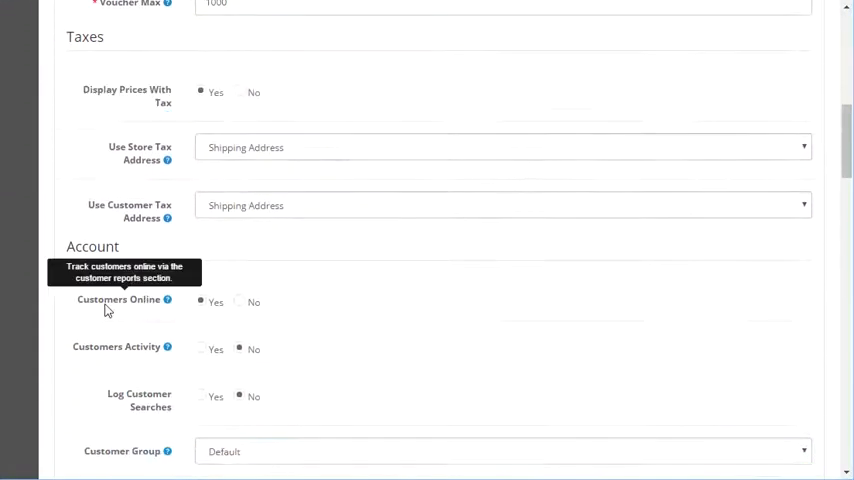
Turn Customers Online on (Yes) in the Account options
click(200, 302)
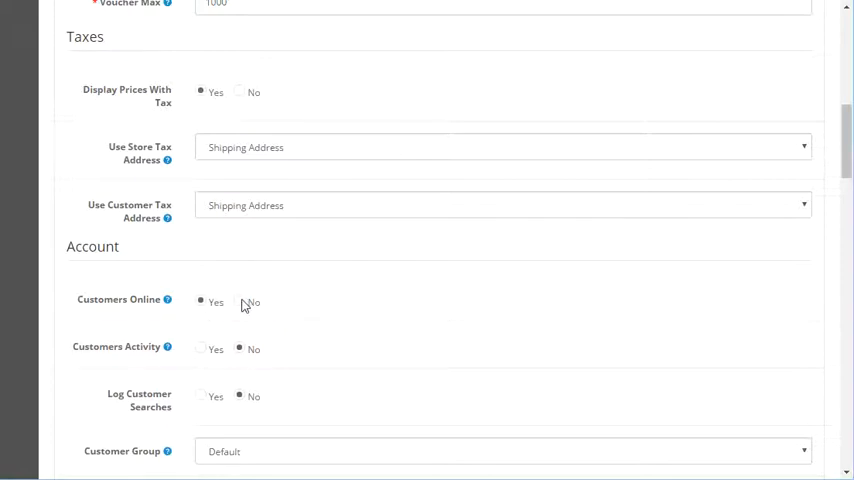
scroll(242, 304, up, 8)
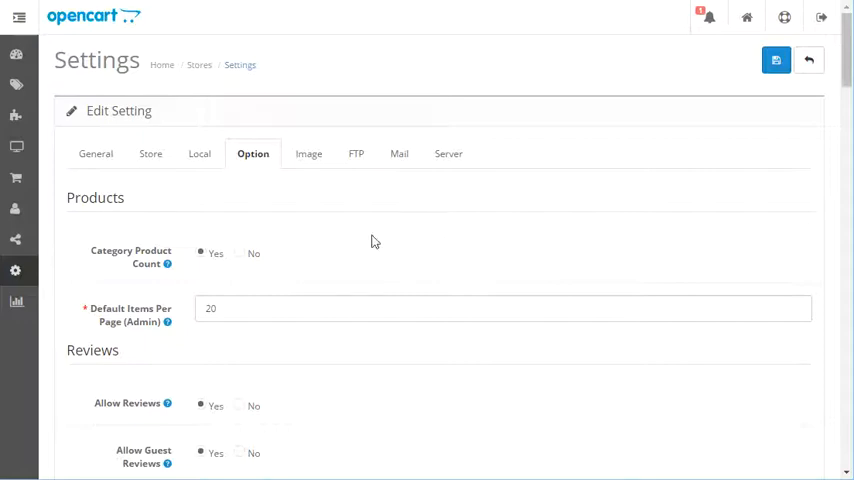
Go back to the admin dashboard with its order, sales, customer and people-online totals
click(16, 58)
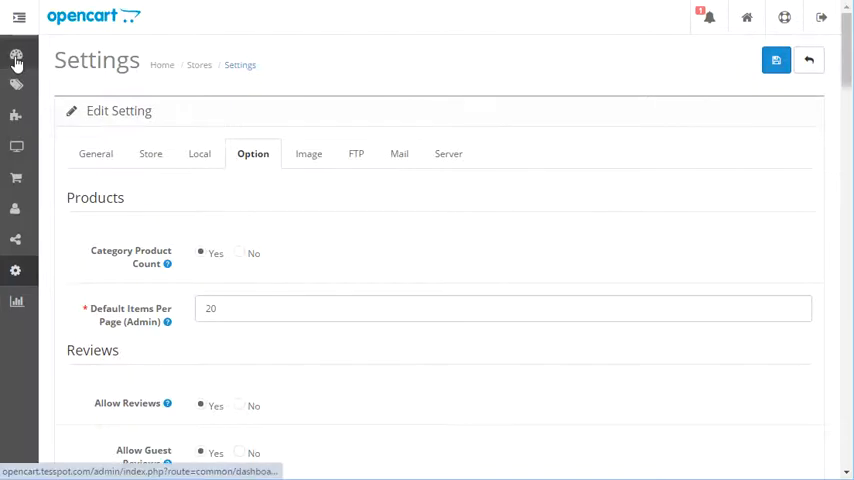
middle_click(634, 149)
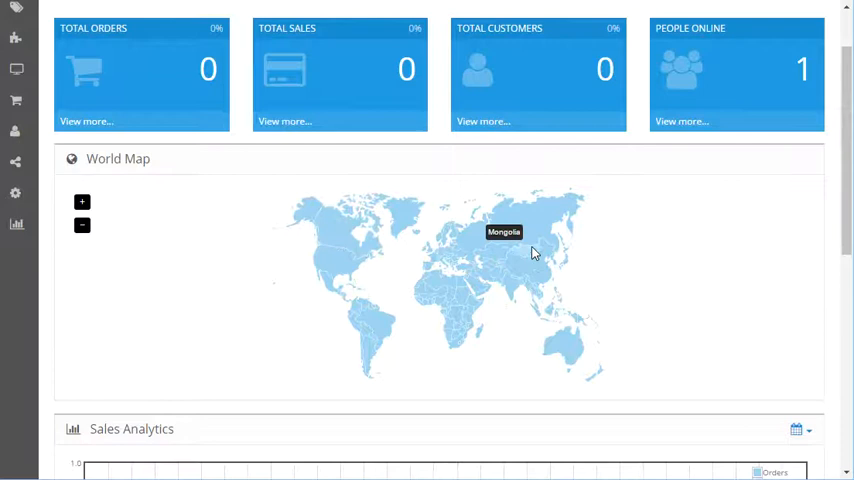
scroll(430, 320, down, 1)
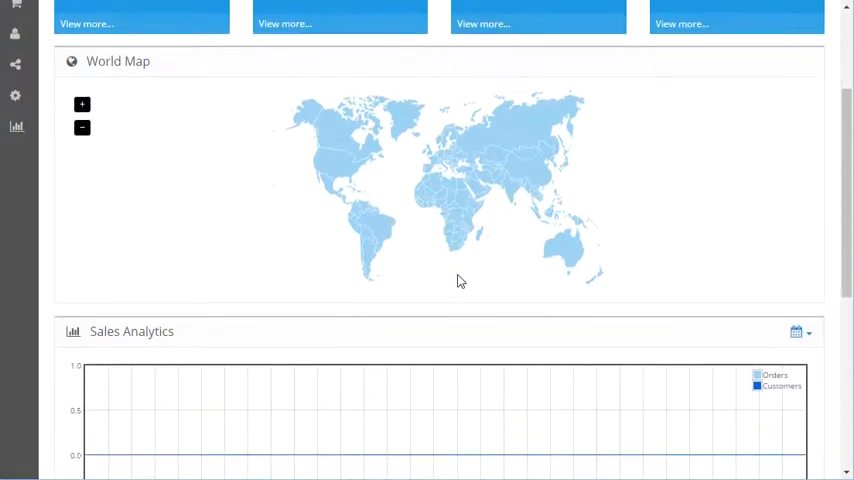
scroll(460, 280, down, 2)
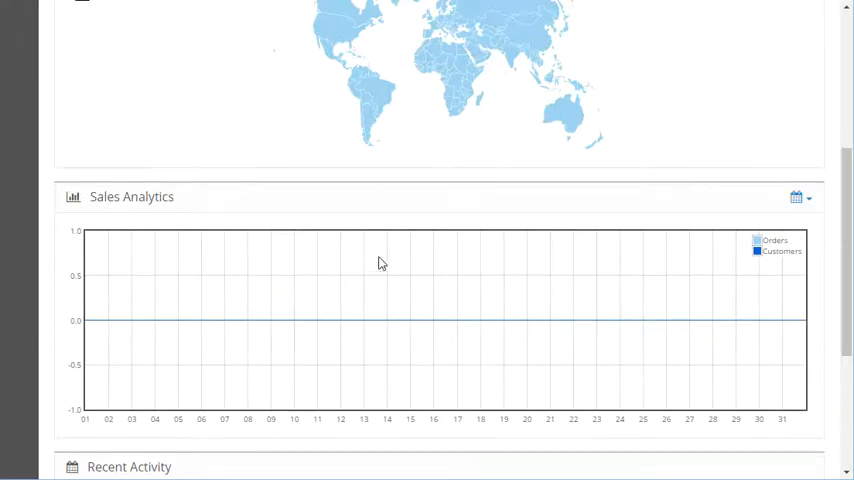
scroll(763, 312, down, 3)
scroll(692, 265, down, 3)
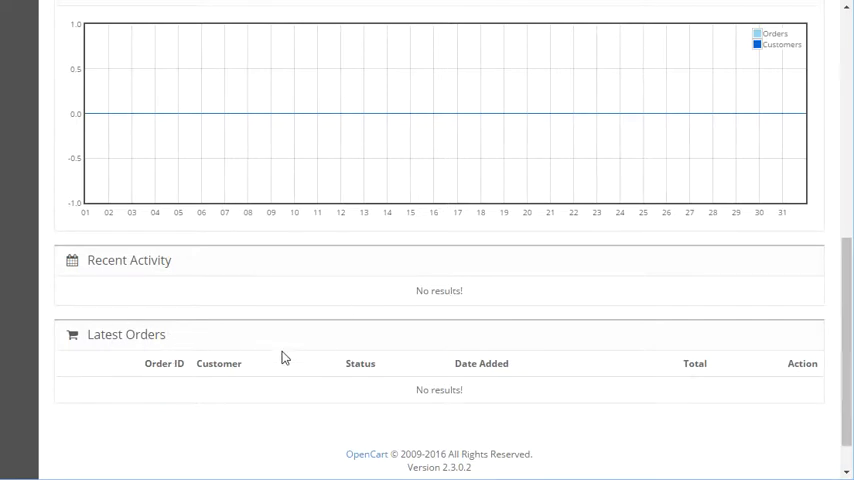
scroll(283, 357, down, 1)
scroll(283, 357, up, 2)
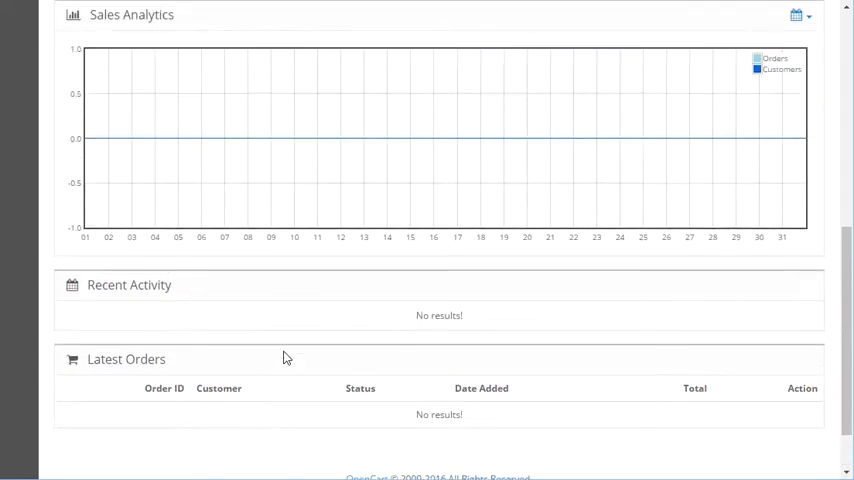
scroll(283, 357, up, 2)
scroll(283, 357, up, 2)
scroll(283, 357, up, 2)
scroll(283, 357, up, 2)
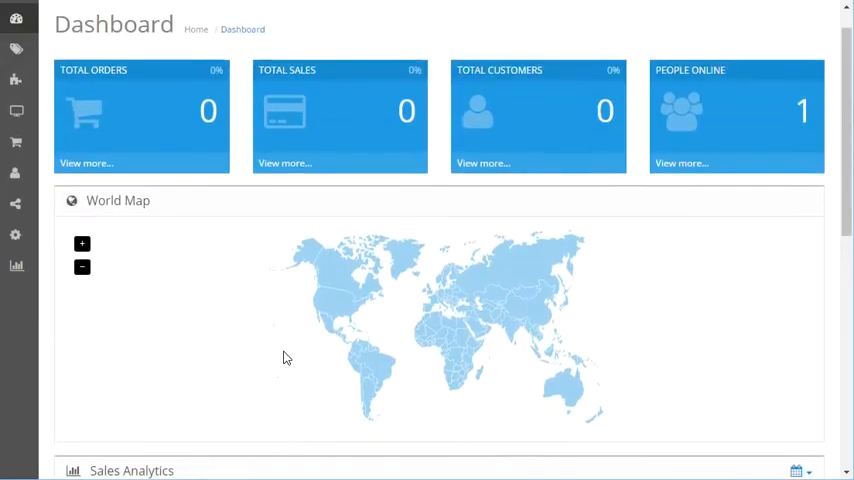
scroll(283, 357, up, 1)
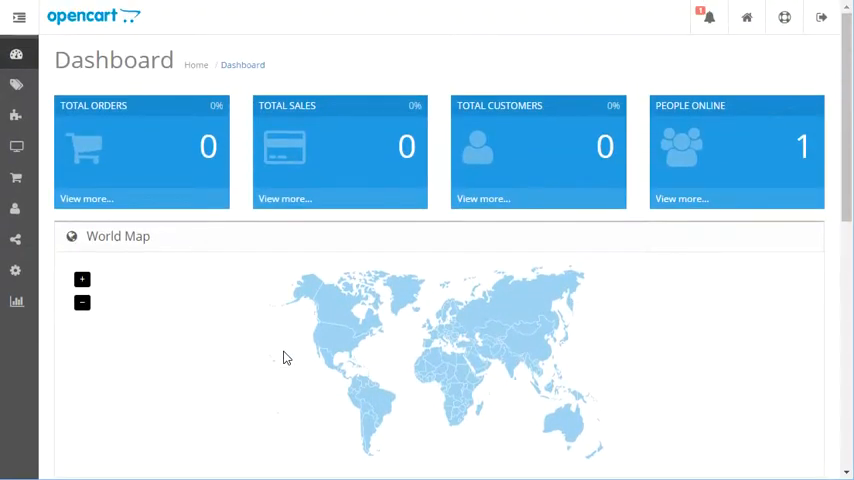
scroll(283, 357, down, 4)
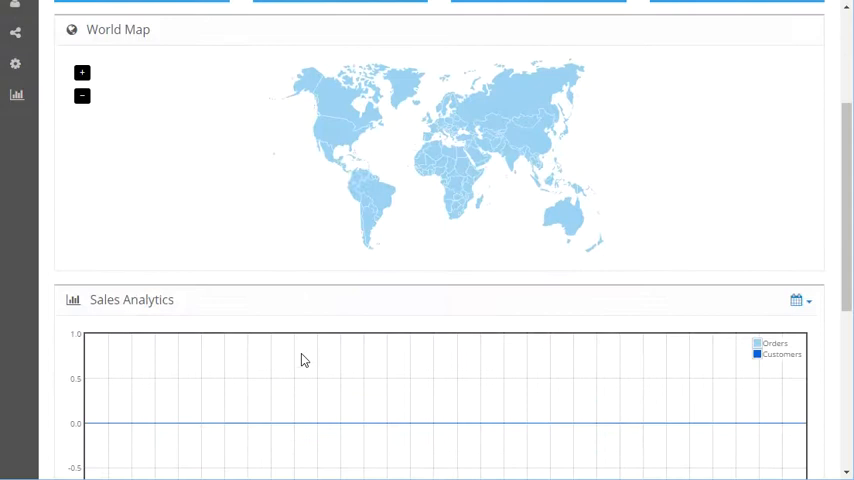
scroll(303, 360, down, 4)
scroll(303, 360, down, 3)
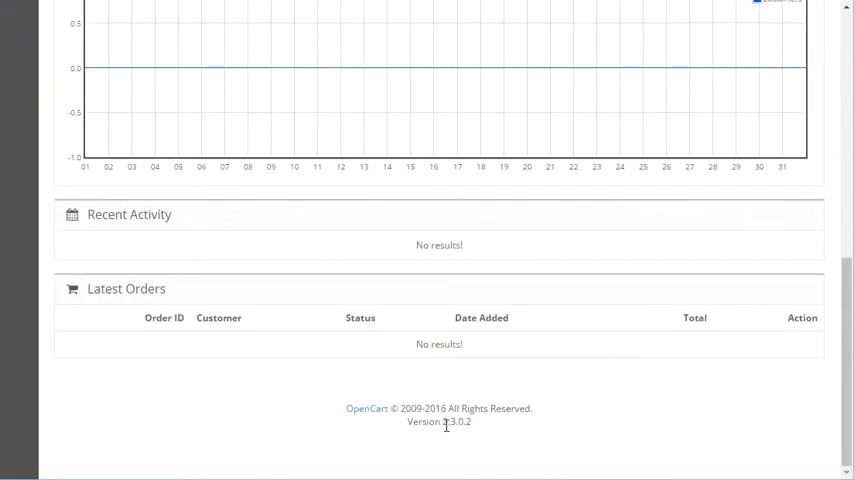